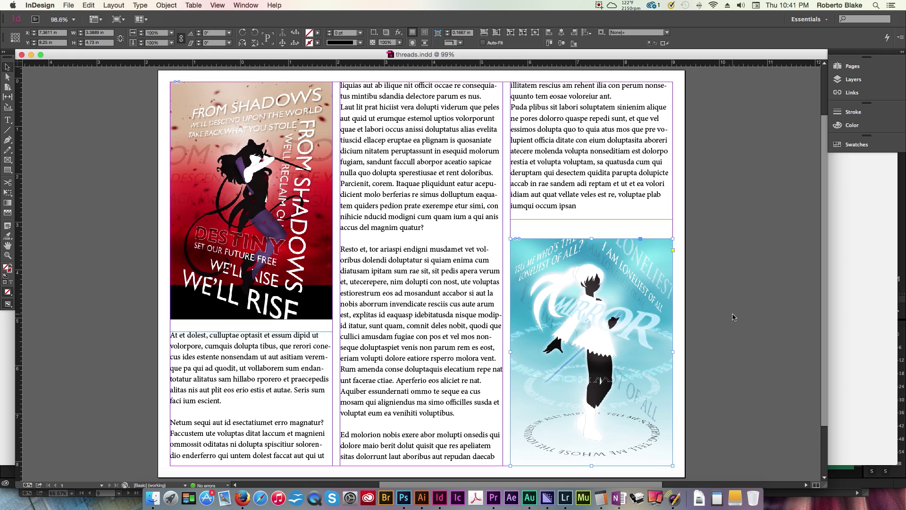
Step: Try deleting page 1's three column text frames, then undo to restore them
click(283, 412)
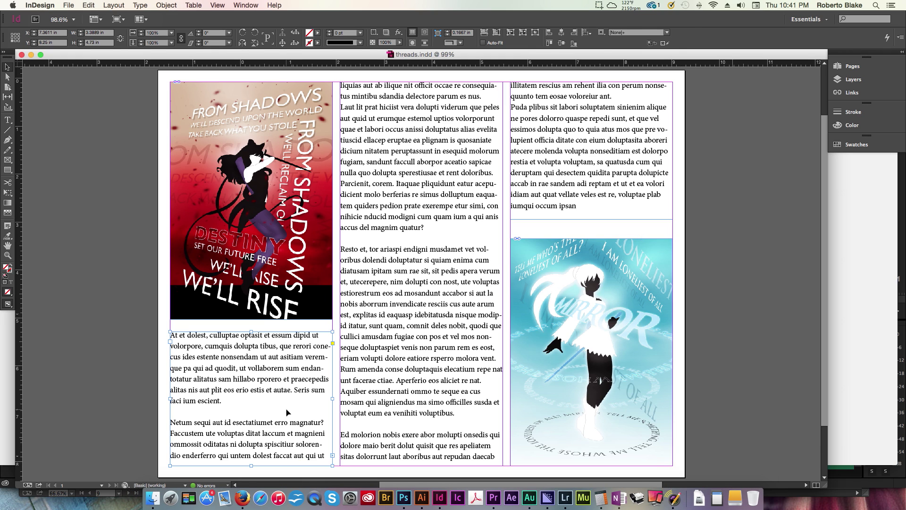
click(426, 400)
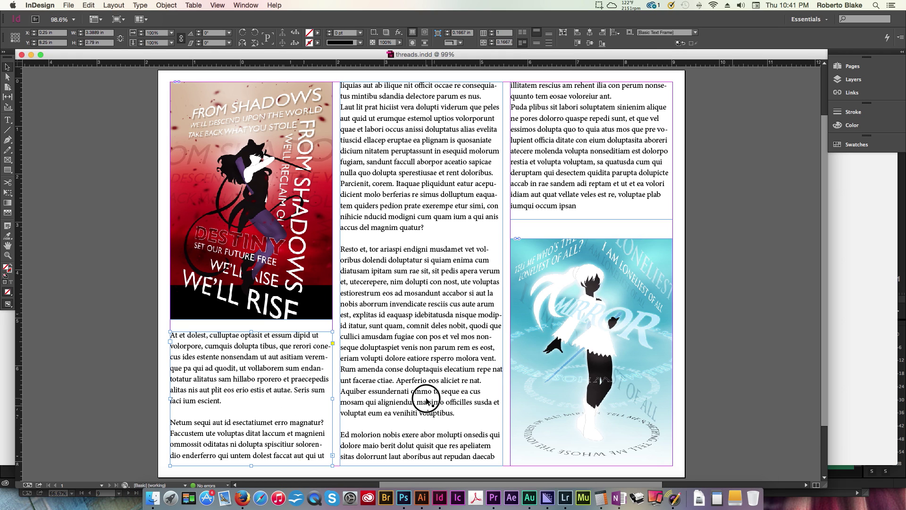
click(548, 158)
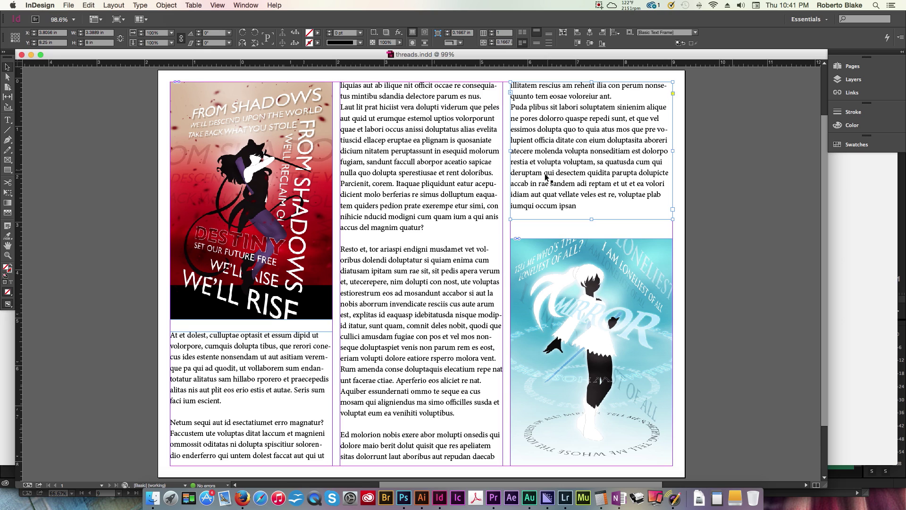
click(258, 383)
click(438, 361)
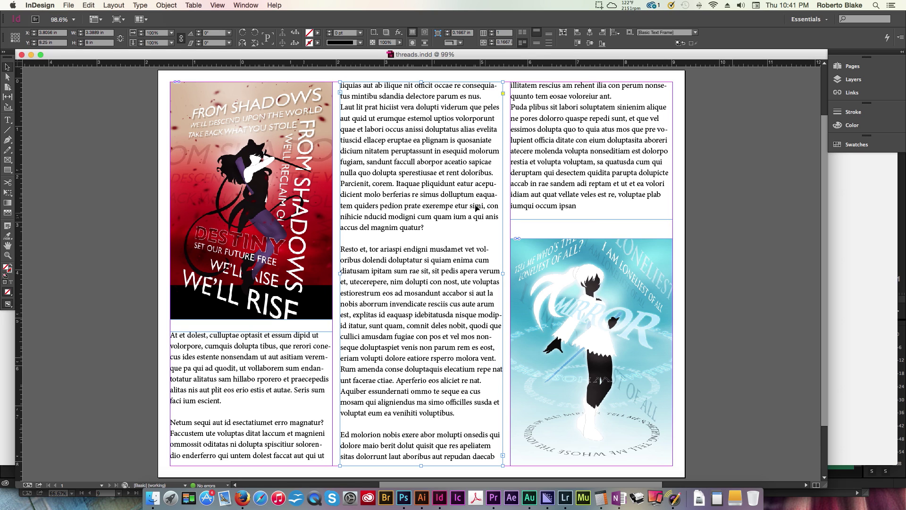
click(284, 418)
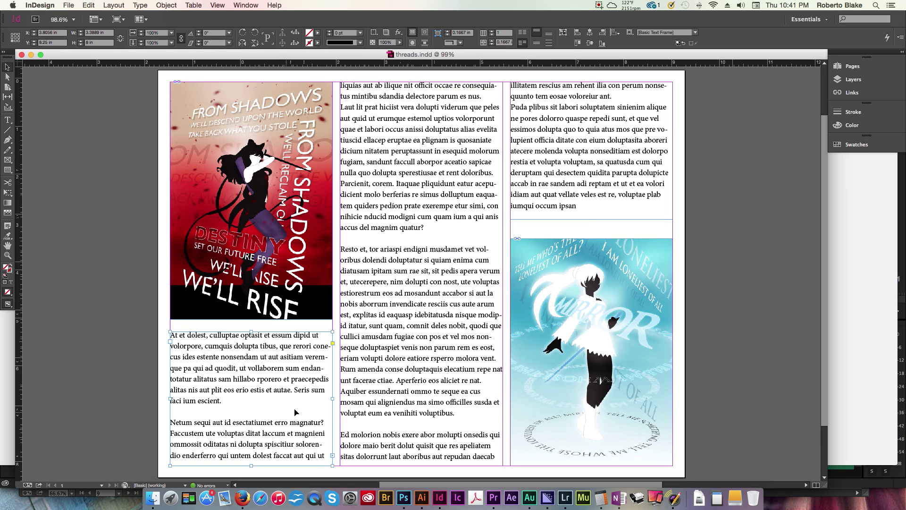
shift+click(575, 169)
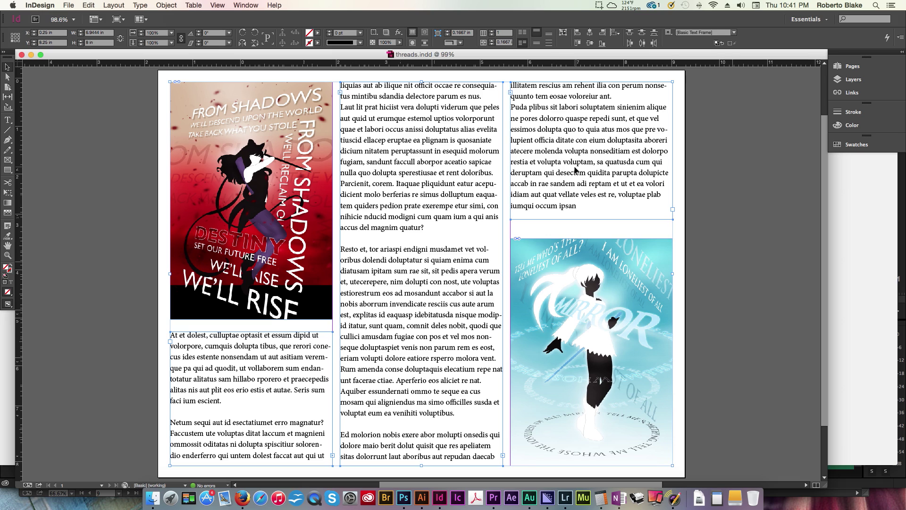
key(BackSpace)
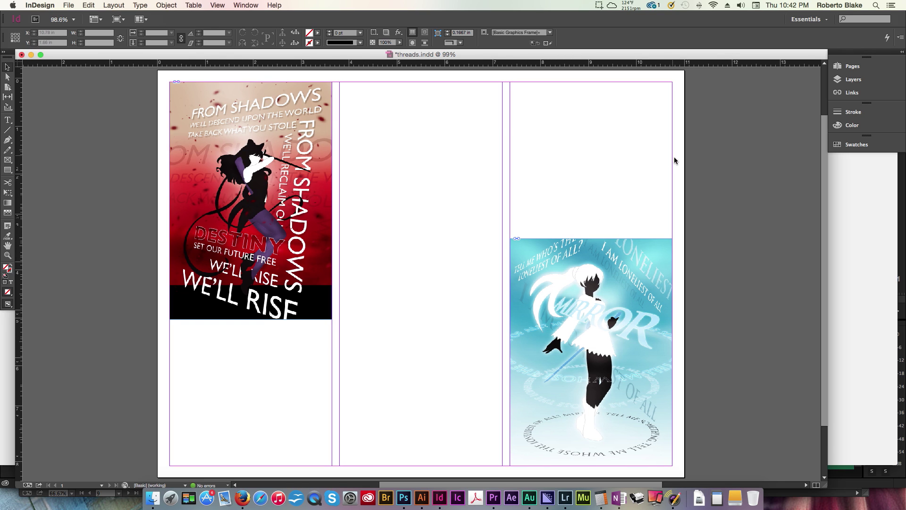
key(super+z)
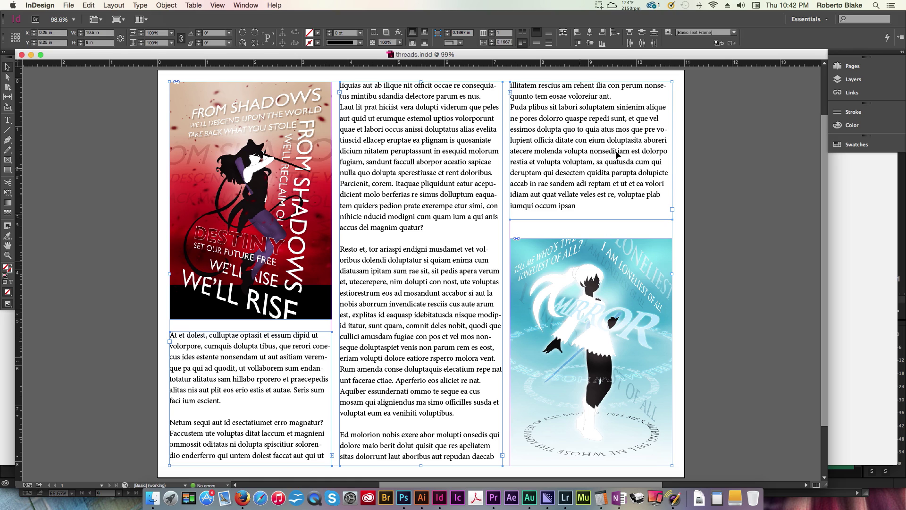
Step: Duplicate page 1's spread from the Pages panel
click(851, 66)
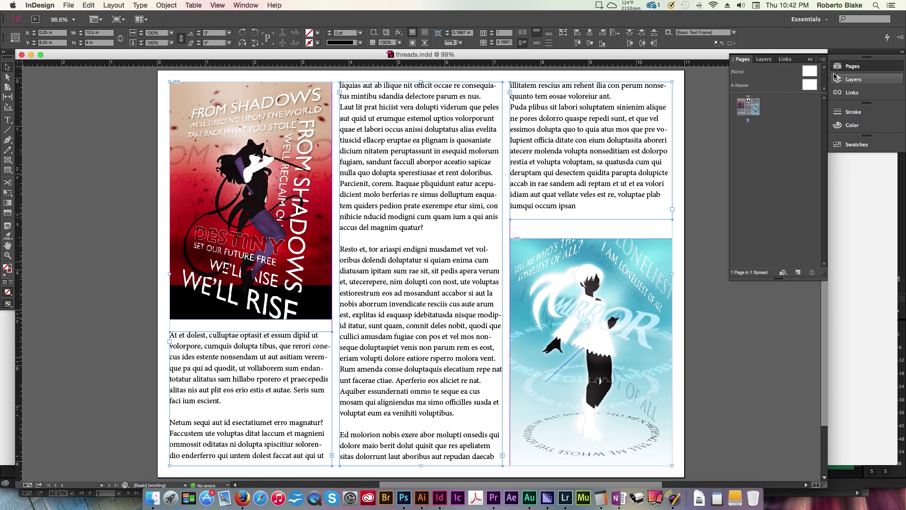
right_click(750, 111)
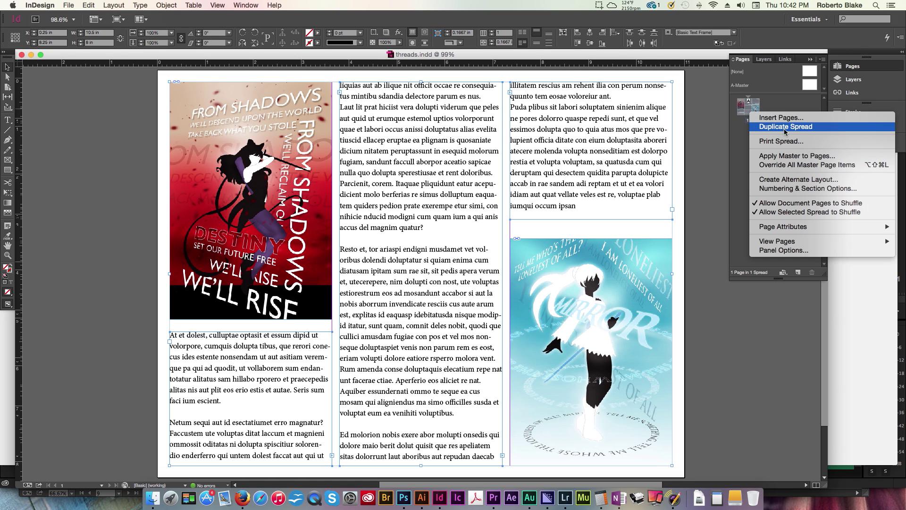
key(Escape)
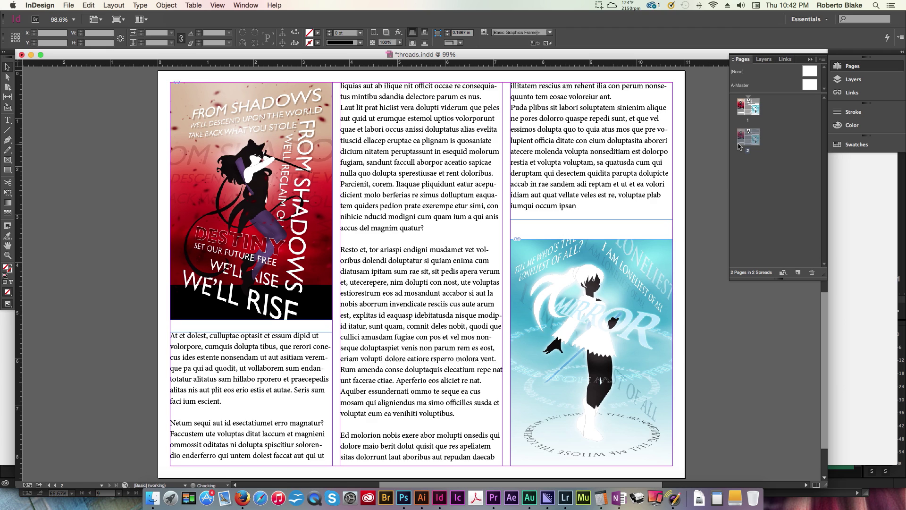
Step: Delete page 2's three text frames and both poster images
click(305, 372)
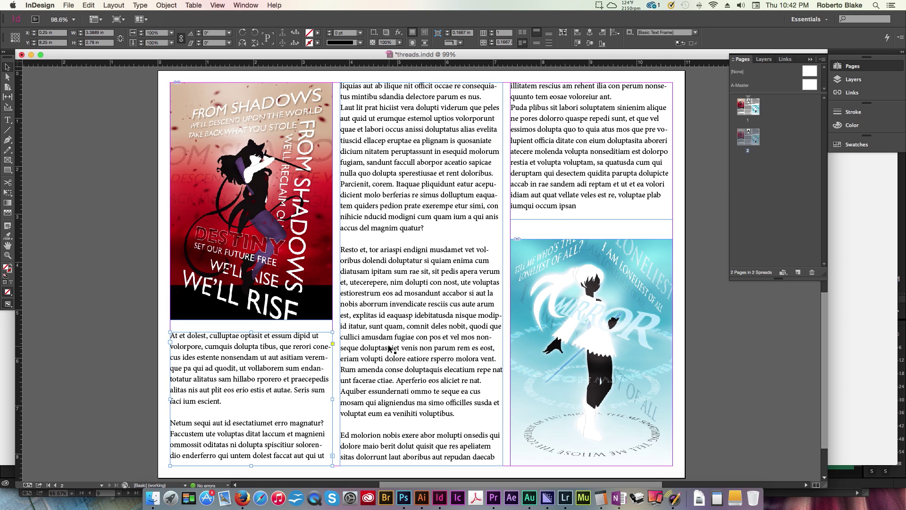
shift+click(388, 348)
shift+click(561, 175)
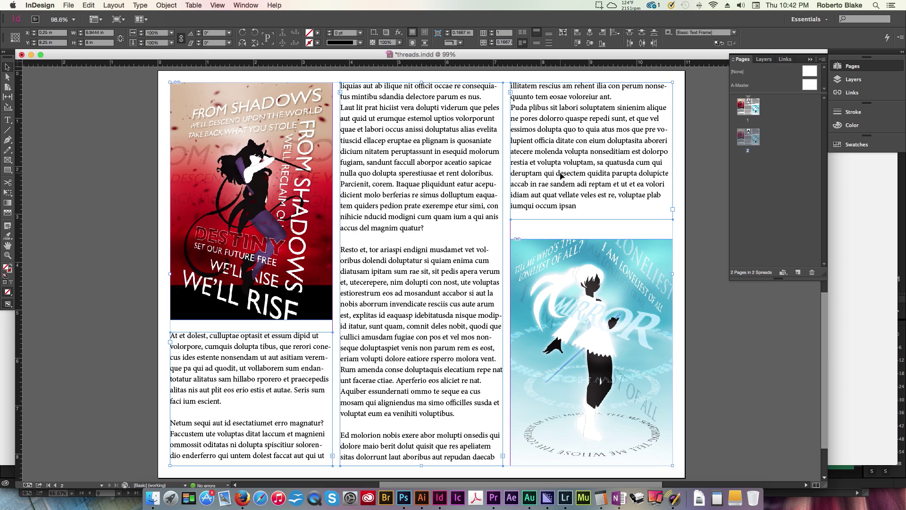
key(Delete)
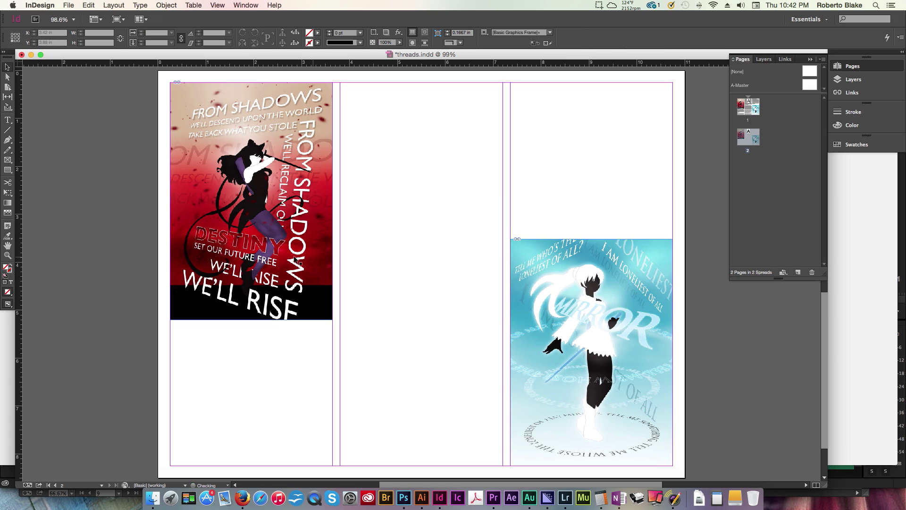
drag(158, 176, 668, 401)
key(Delete)
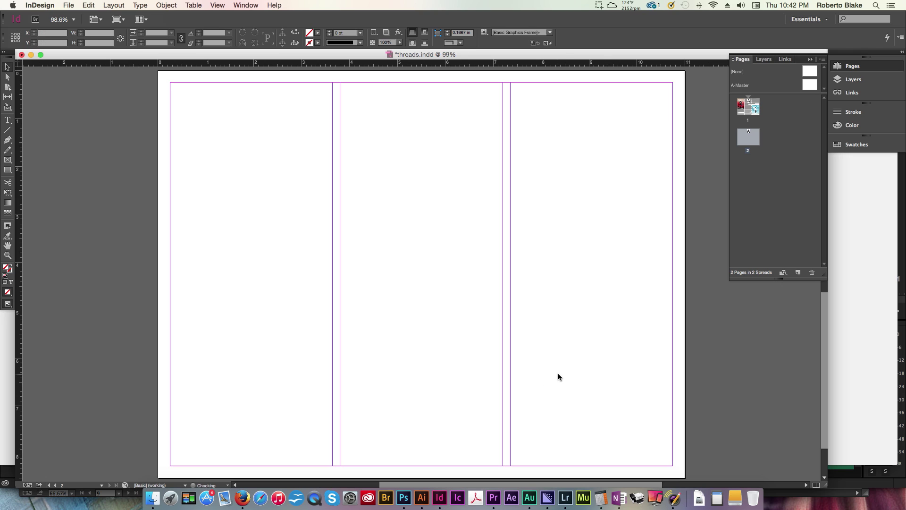
Step: Draw a text frame spanning two and a half columns on page 2 and fill it with placeholder text
click(7, 120)
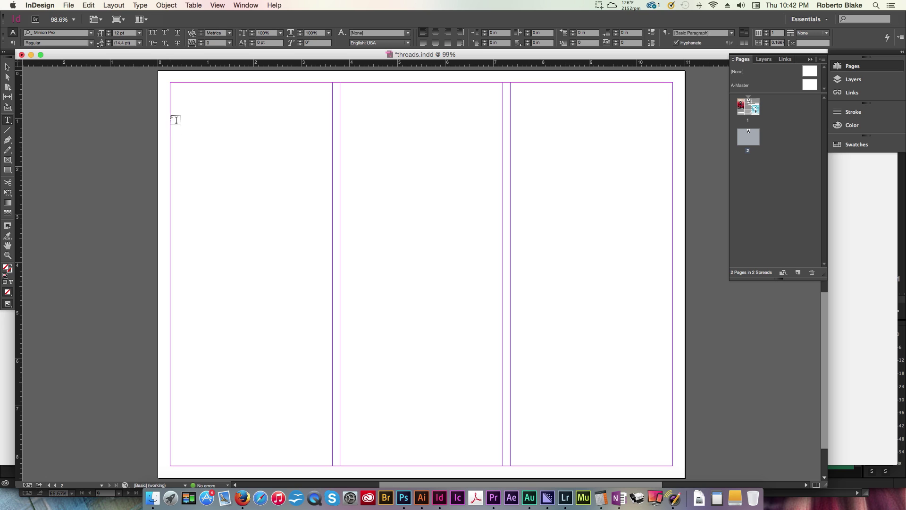
drag(170, 117, 601, 384)
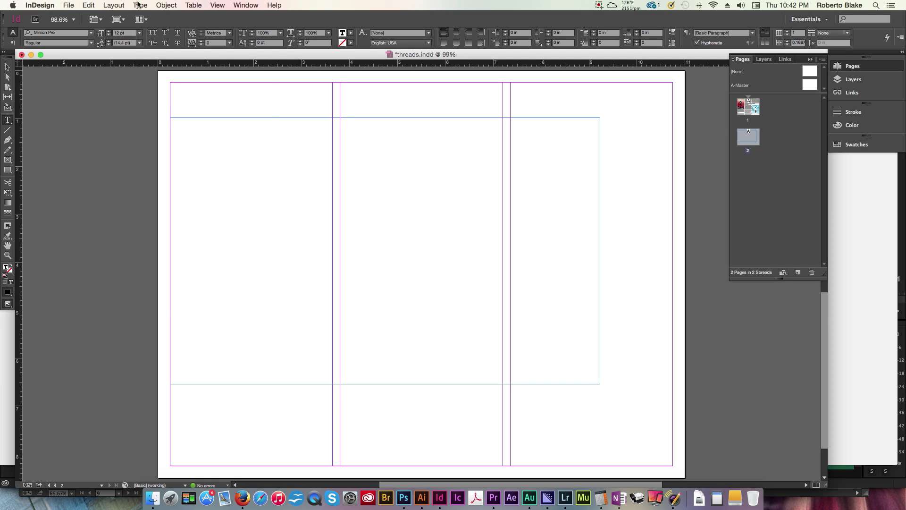
click(138, 5)
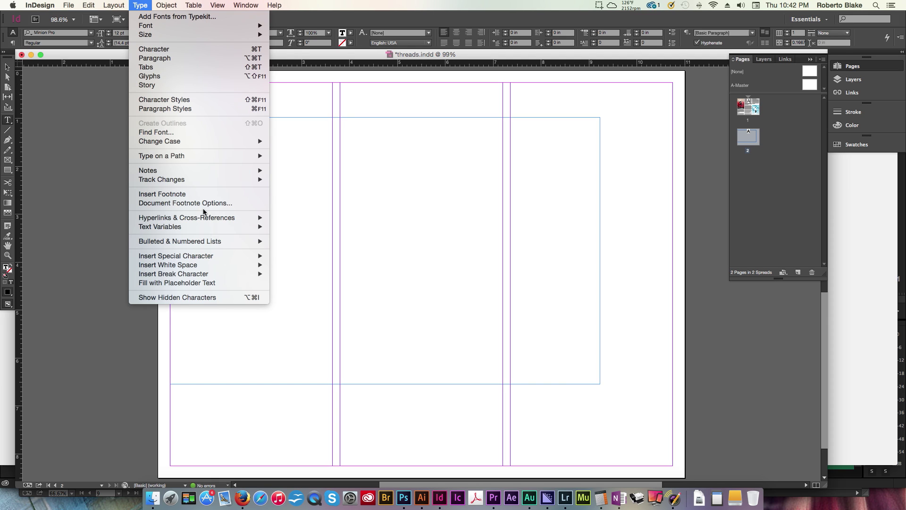
click(219, 283)
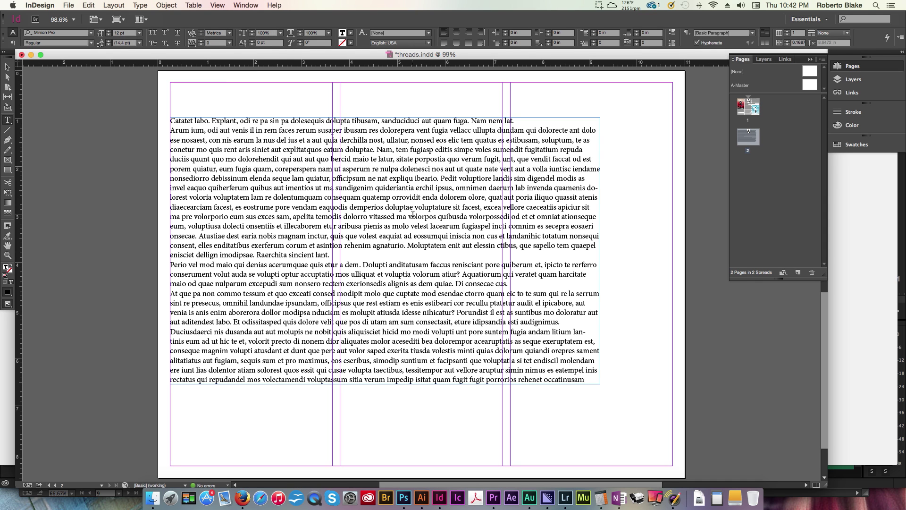
Step: Move the placeholder frame down and resize it to one column wide and 3.01 in tall
click(7, 67)
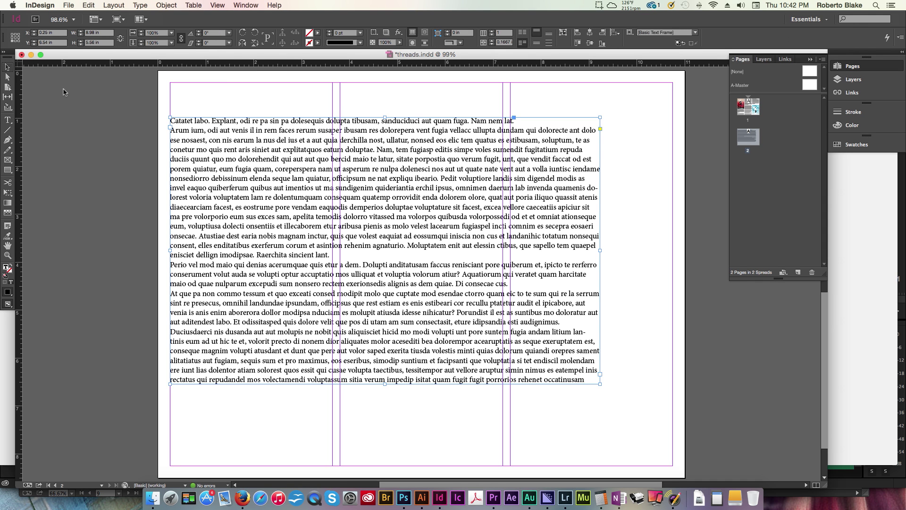
drag(379, 250, 399, 321)
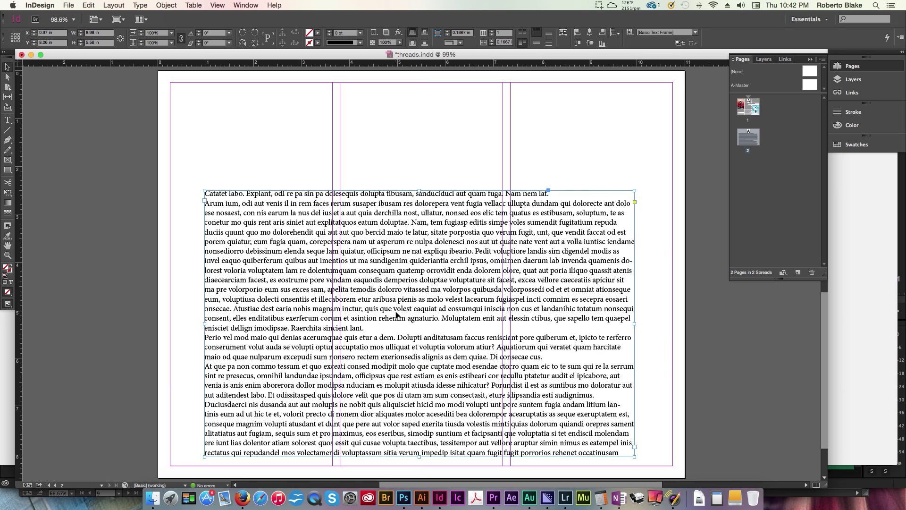
drag(634, 324, 333, 325)
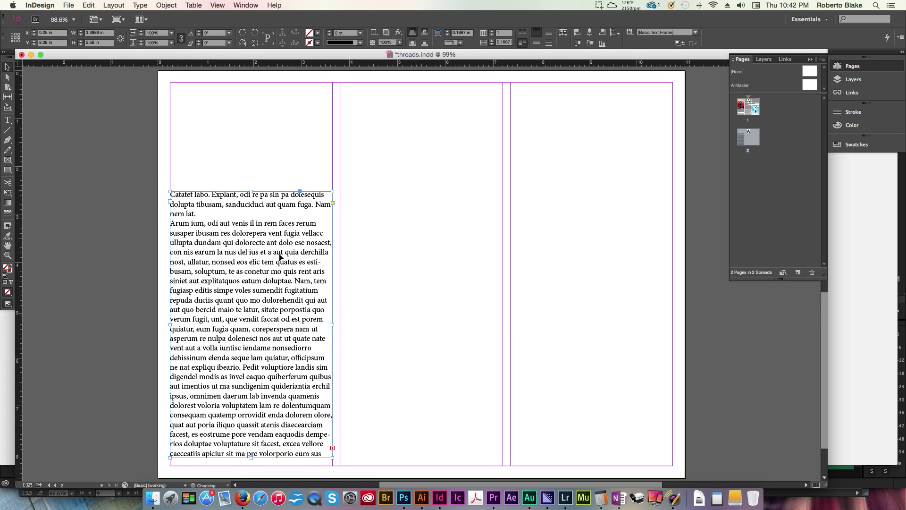
drag(254, 190, 260, 312)
Step: Select everything on page 1, then paste the red and blue posters in place on page 2
double_click(748, 106)
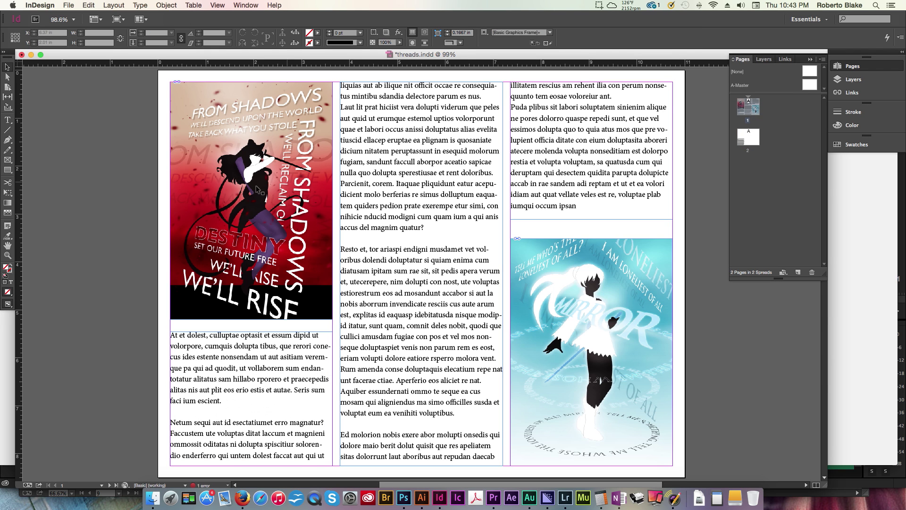
key(super+a)
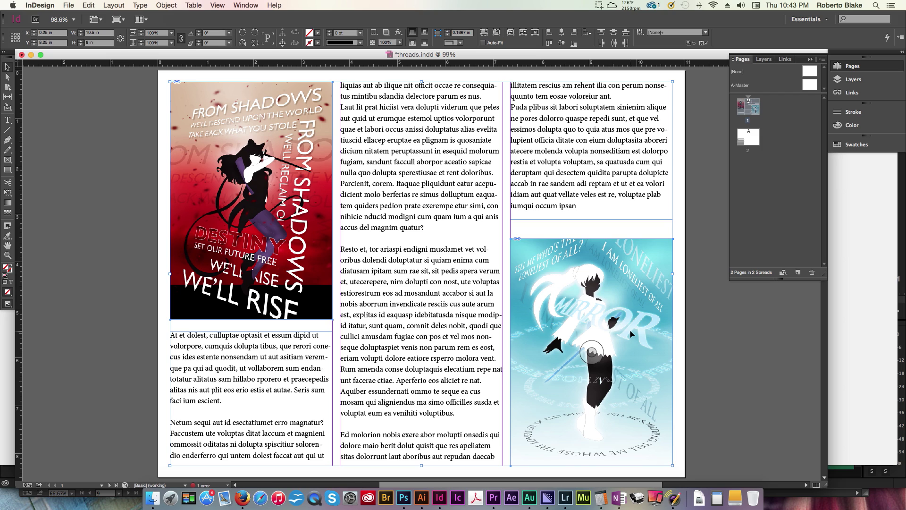
double_click(750, 137)
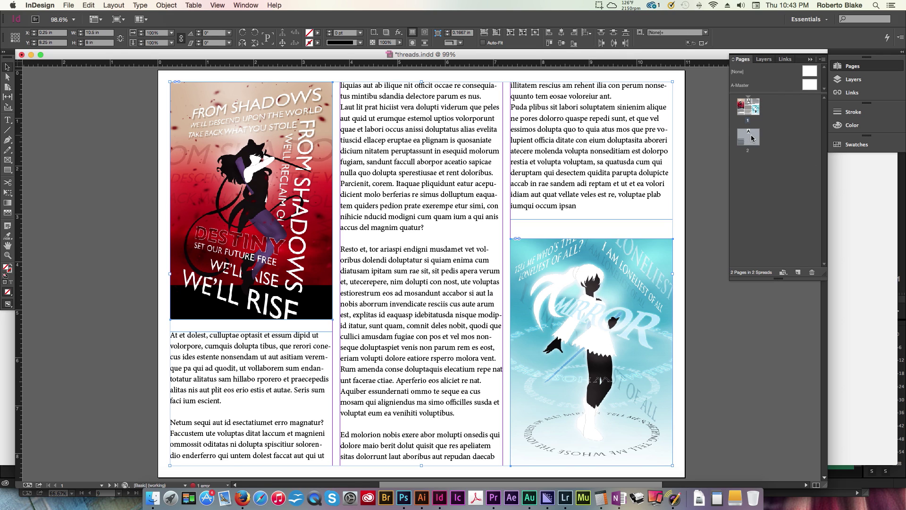
click(578, 222)
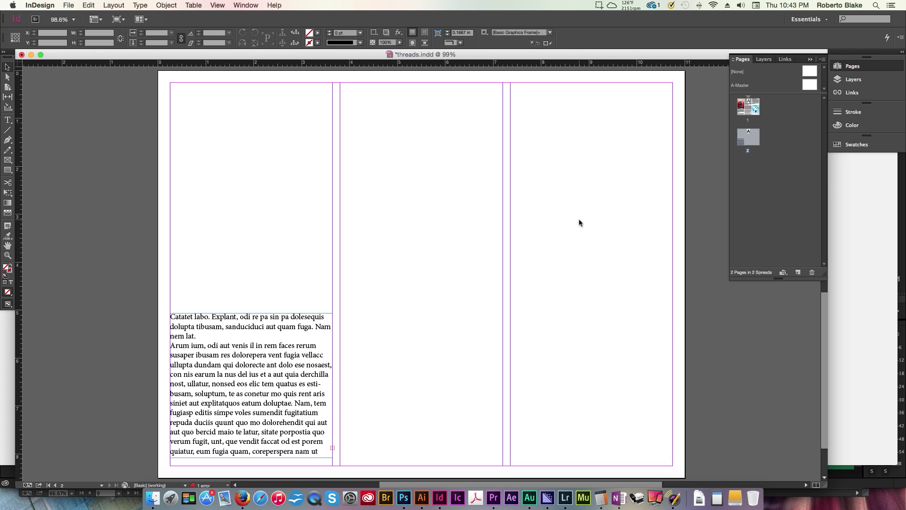
key(super+alt+shift+v)
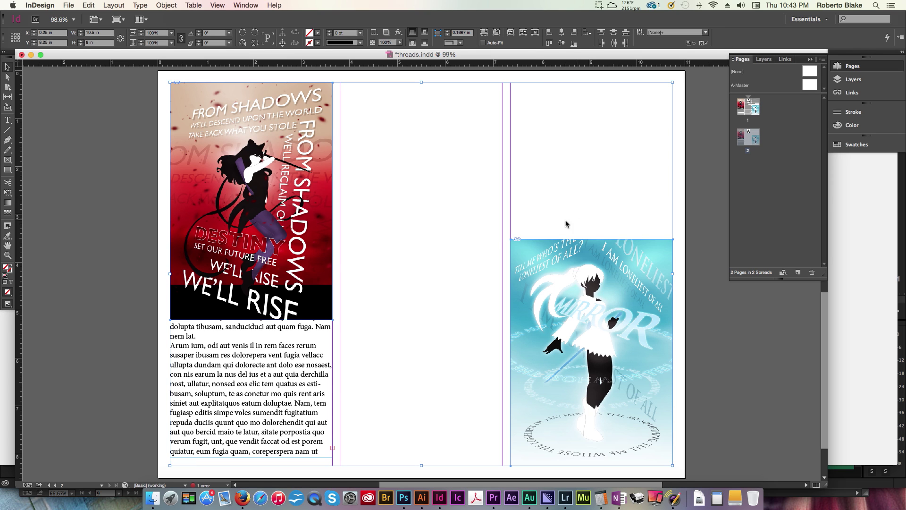
click(462, 246)
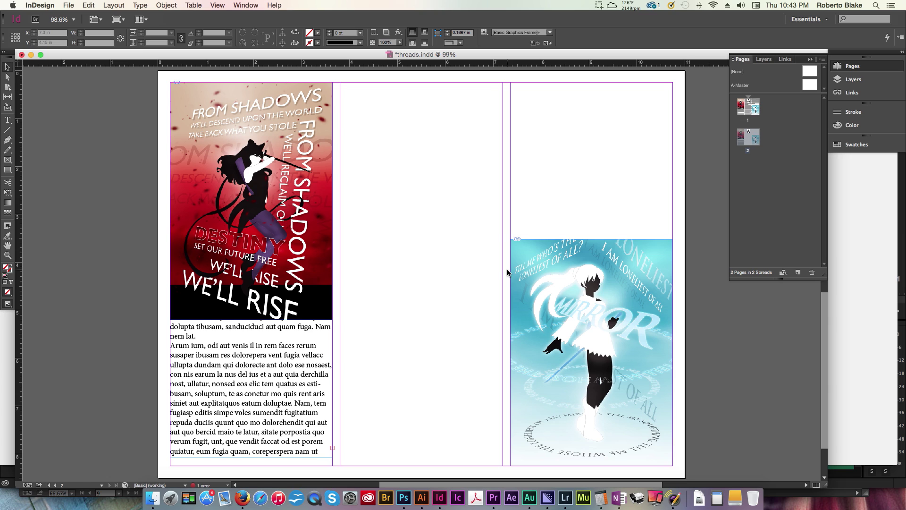
Step: Adjust the frame under the red poster, then thread its overflow into the full middle column
click(257, 377)
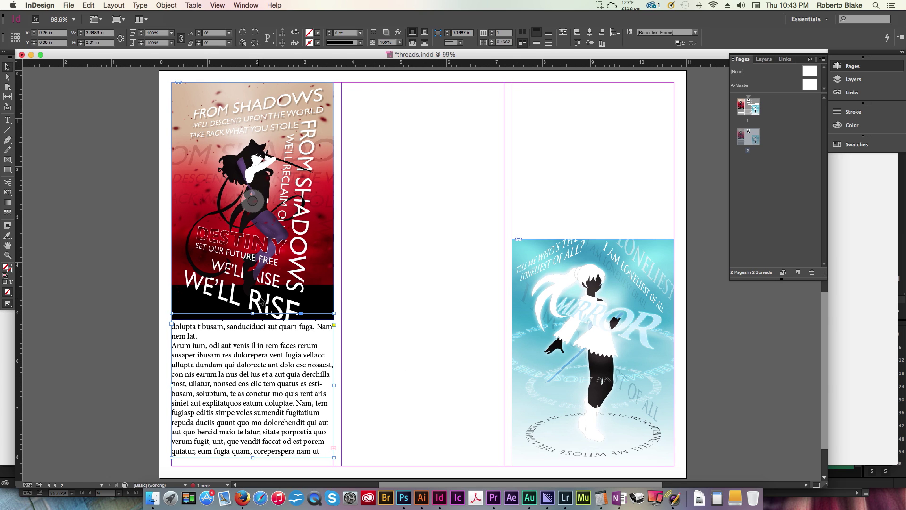
drag(248, 355, 248, 368)
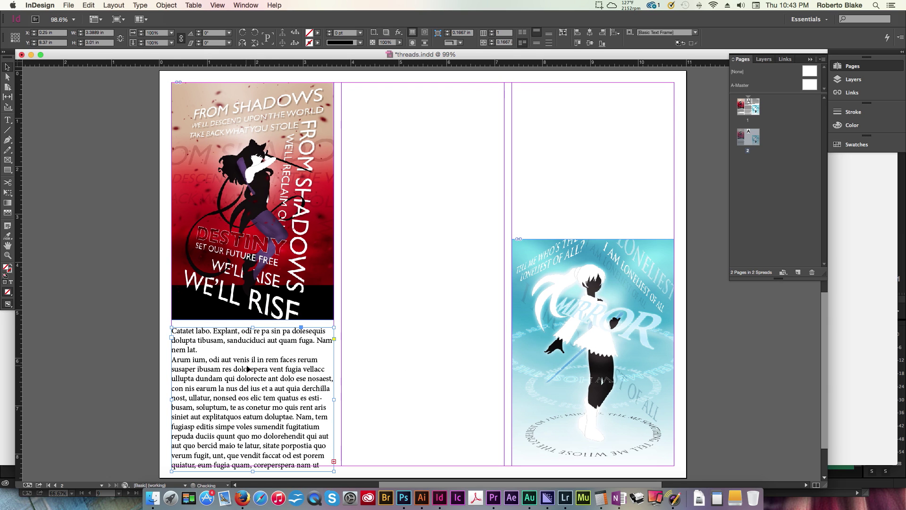
drag(252, 471, 253, 466)
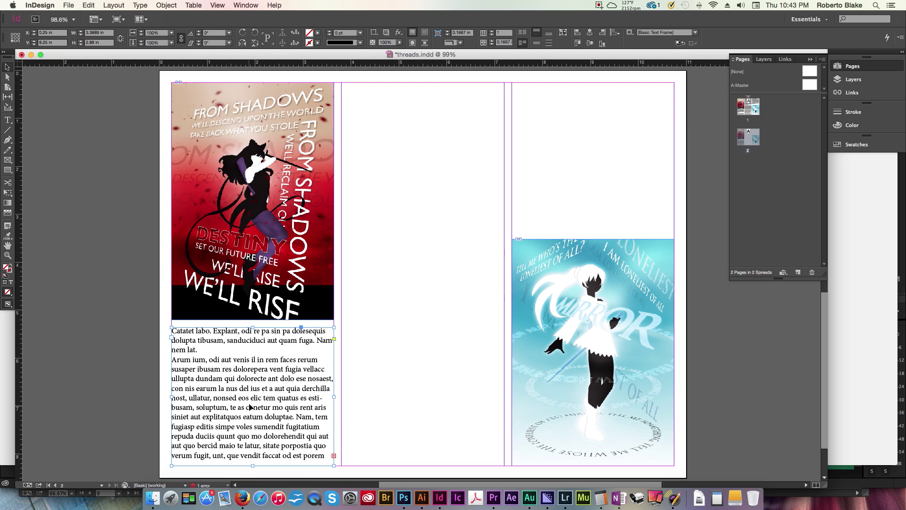
click(334, 456)
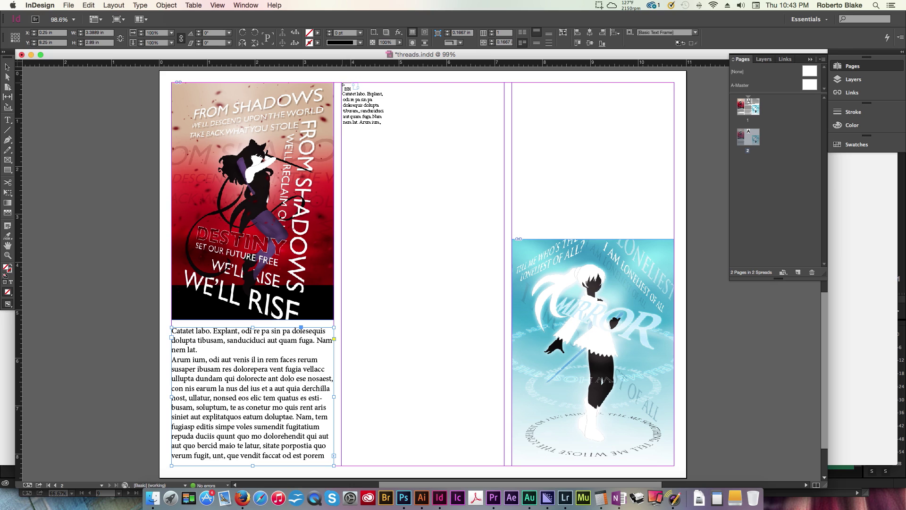
drag(343, 84, 502, 466)
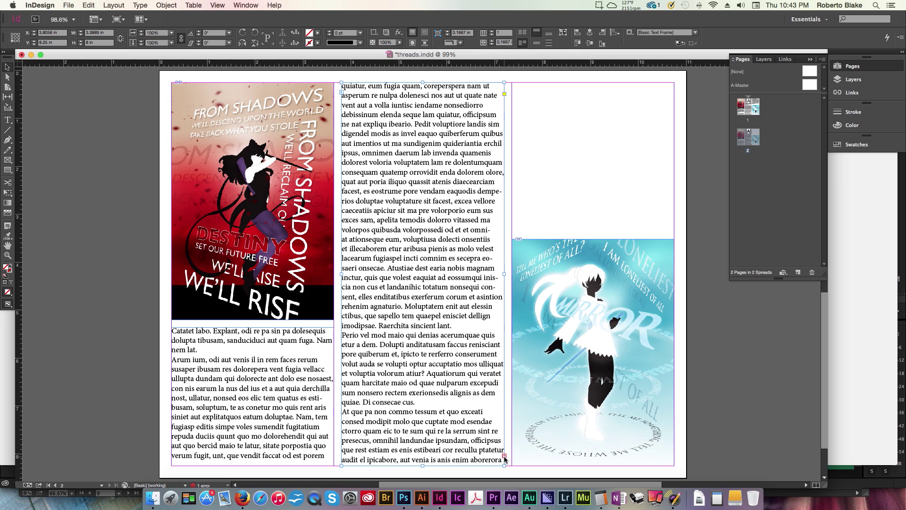
Step: Continue the story into a new frame filling the space above the blue poster
click(504, 457)
drag(512, 83, 557, 123)
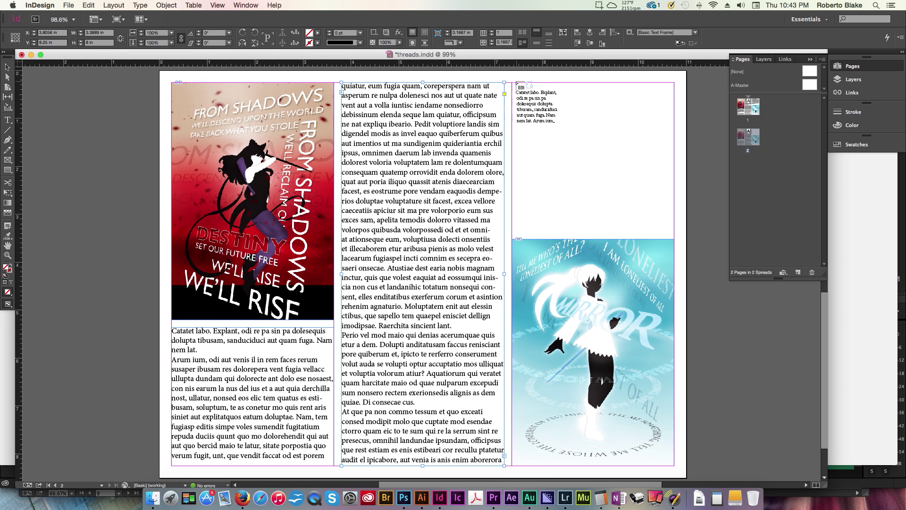
key(super+z)
drag(512, 83, 674, 230)
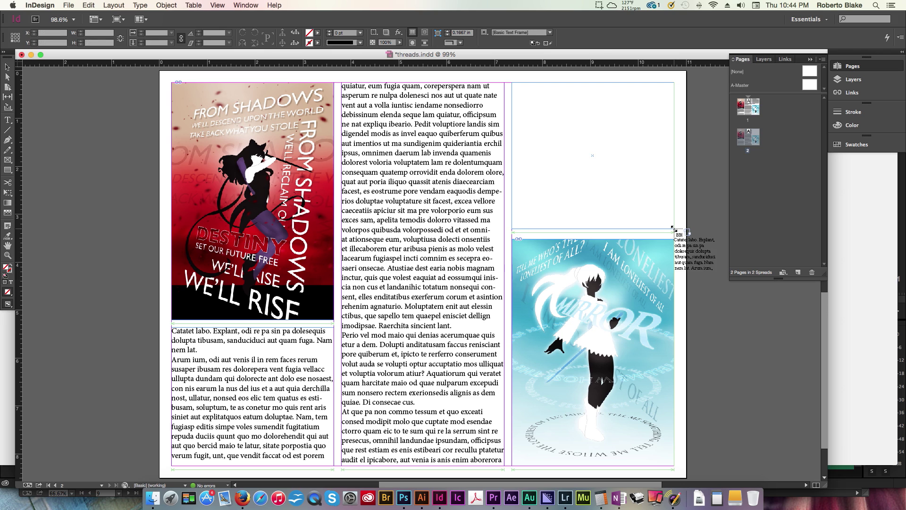
click(430, 265)
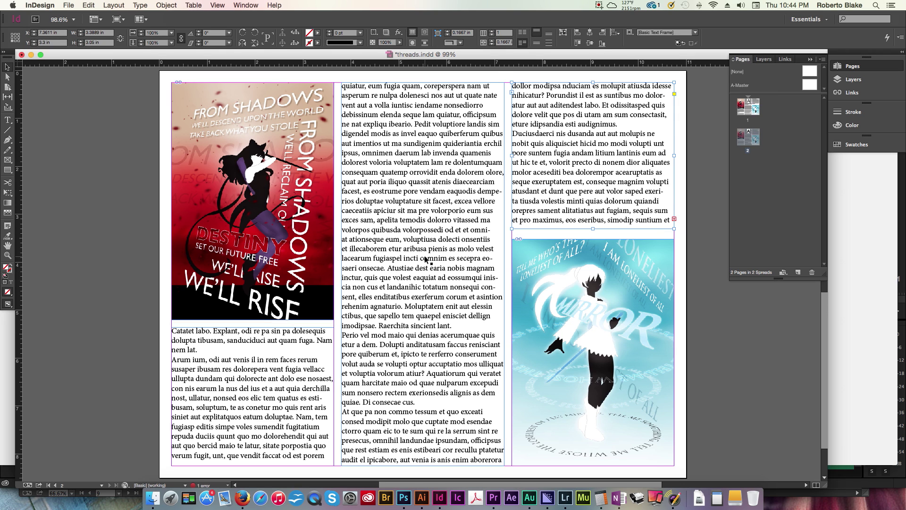
Step: Select the entire threaded story and set it to 10 pt type with 16 pt leading
double_click(426, 254)
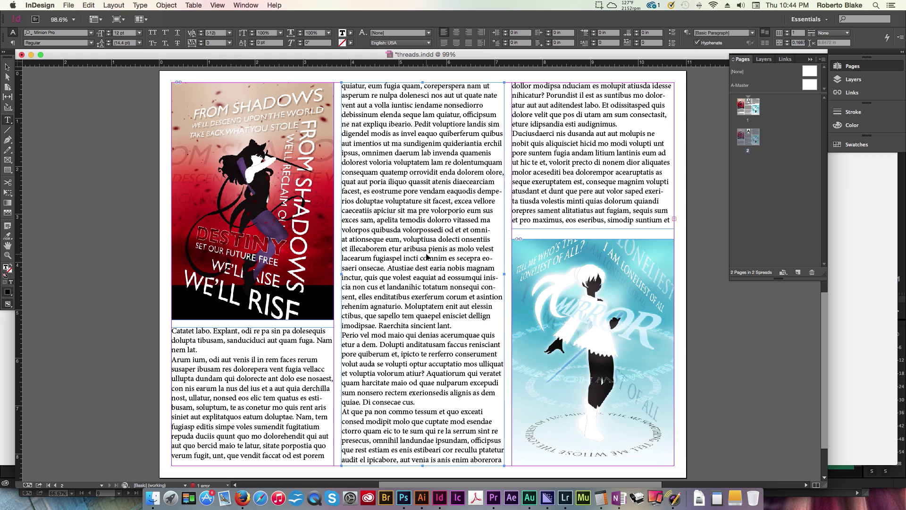
key(super+a)
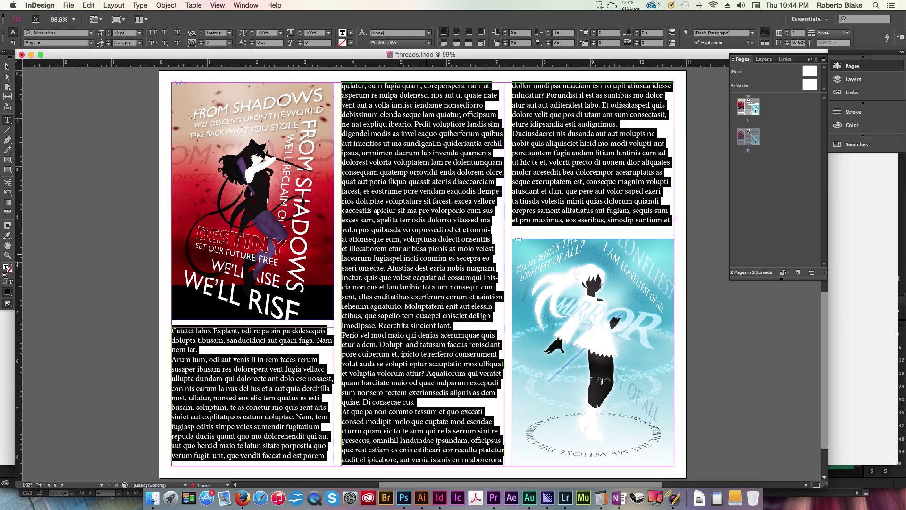
key(super+alt+shift+comma)
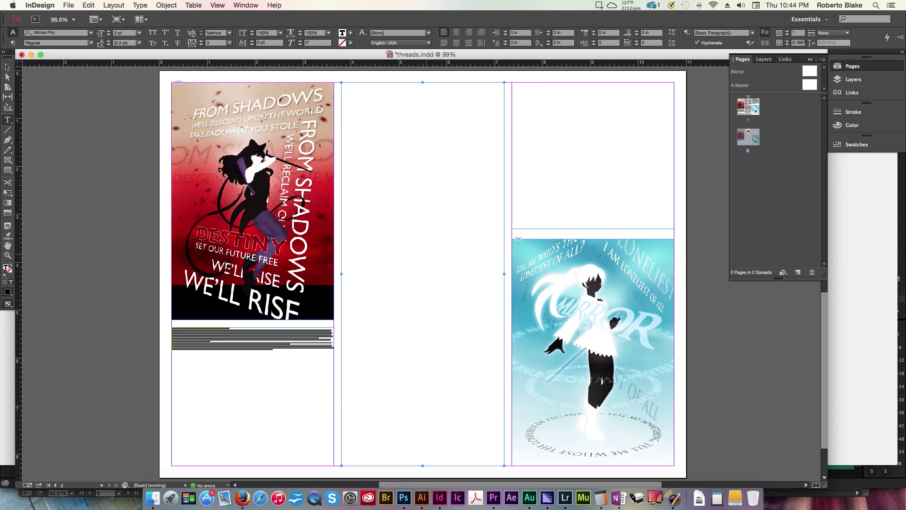
key(super+shift+period)
key(super+shift+period)
key(super+shift+period)
key(super+shift+period)
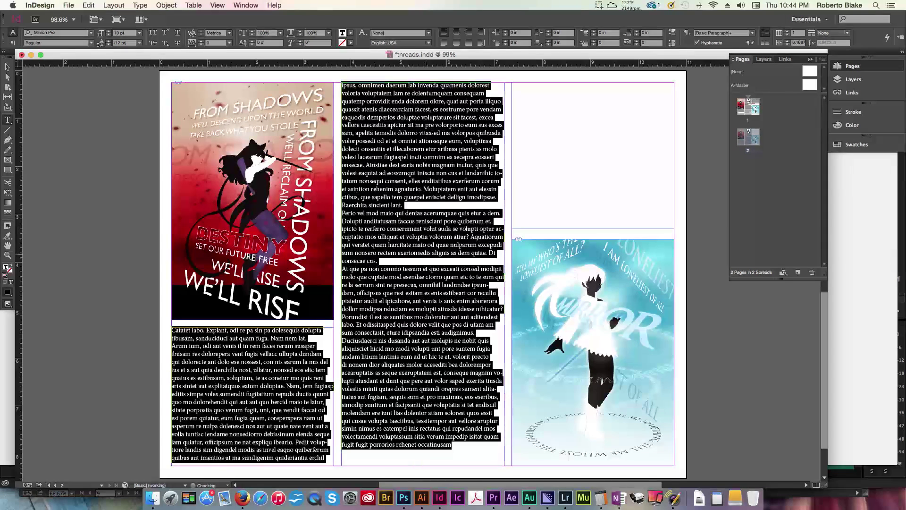
key(super+shift+period)
key(super+shift+comma)
key(alt+Down)
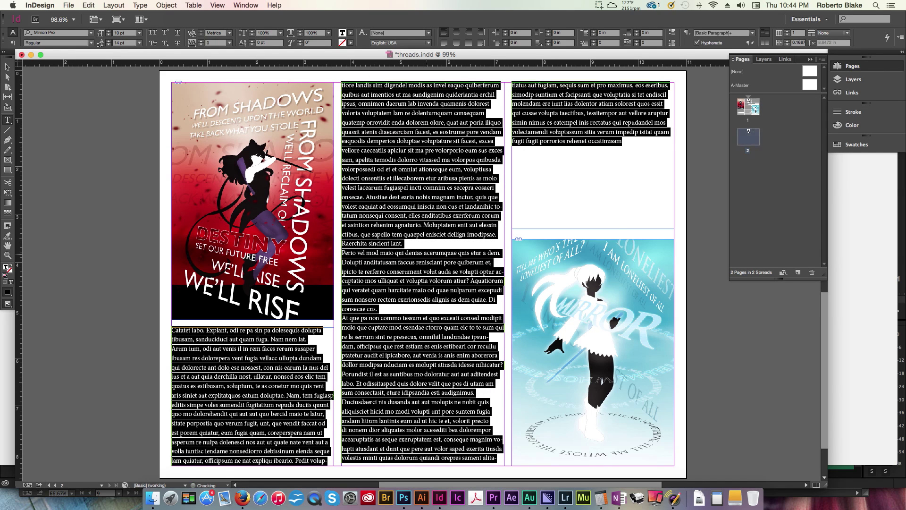
key(alt+Down)
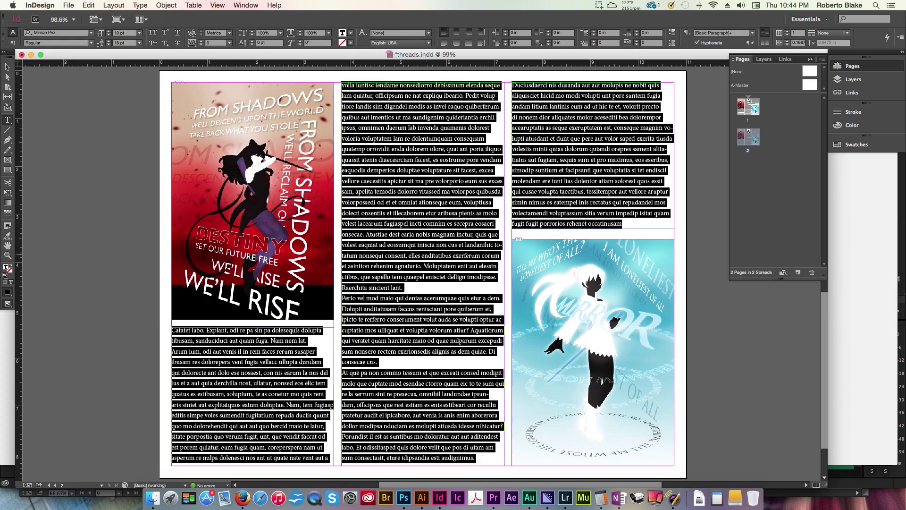
scroll(407, 145, right, 3)
scroll(408, 144, left, 1)
click(408, 144)
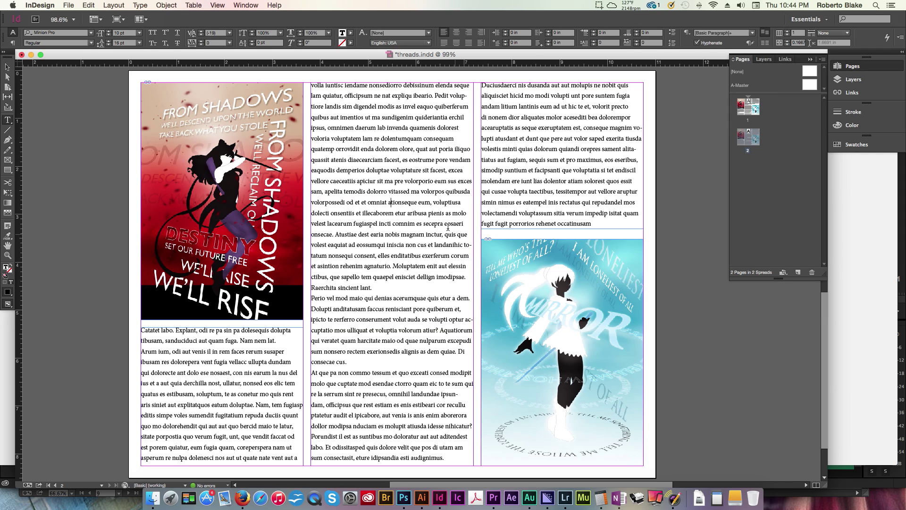
Step: Delete the first column's lines from 'Nam' down to 'rent' so the story reflows upward
drag(397, 287, 311, 159)
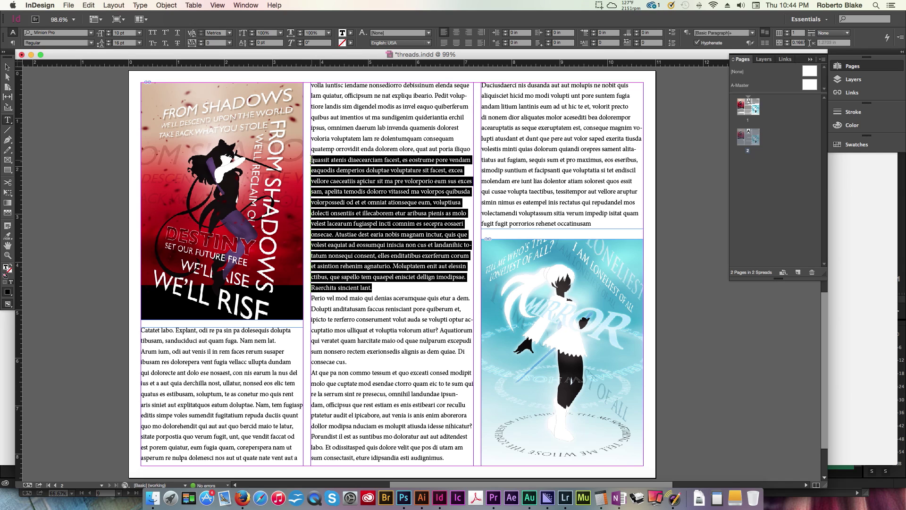
key(BackSpace)
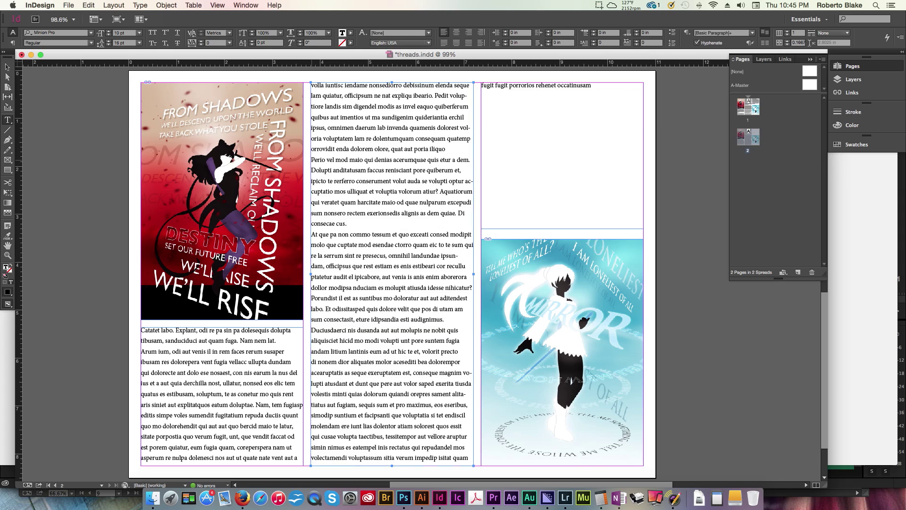
key(ctrl+z)
scroll(359, 187, left, 3)
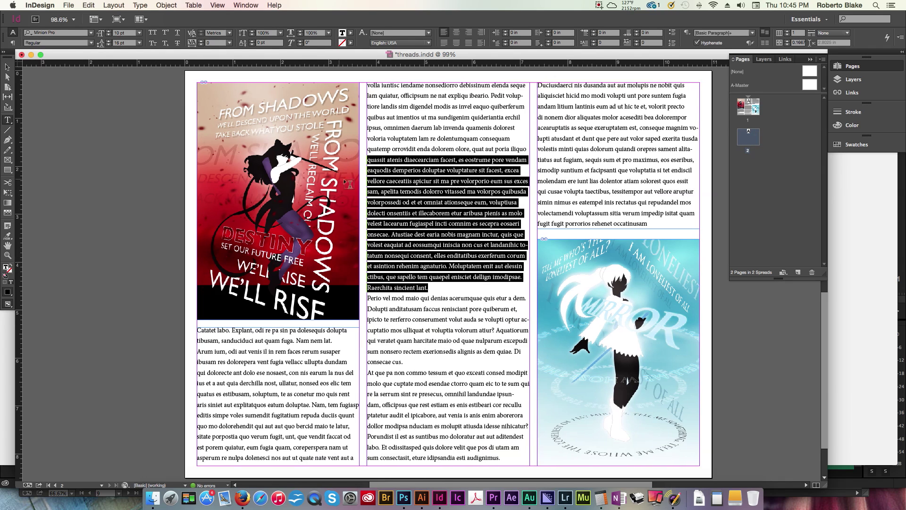
click(460, 245)
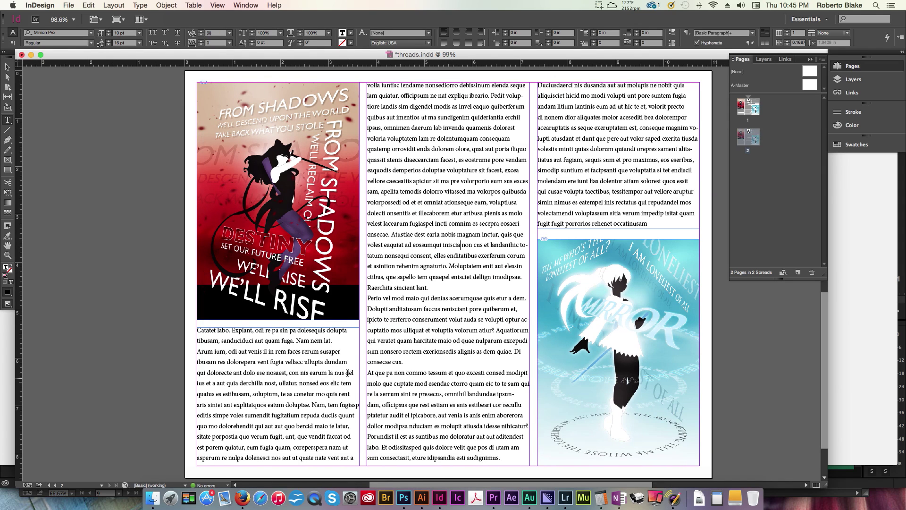
click(299, 342)
drag(298, 341, 353, 393)
key(BackSpace)
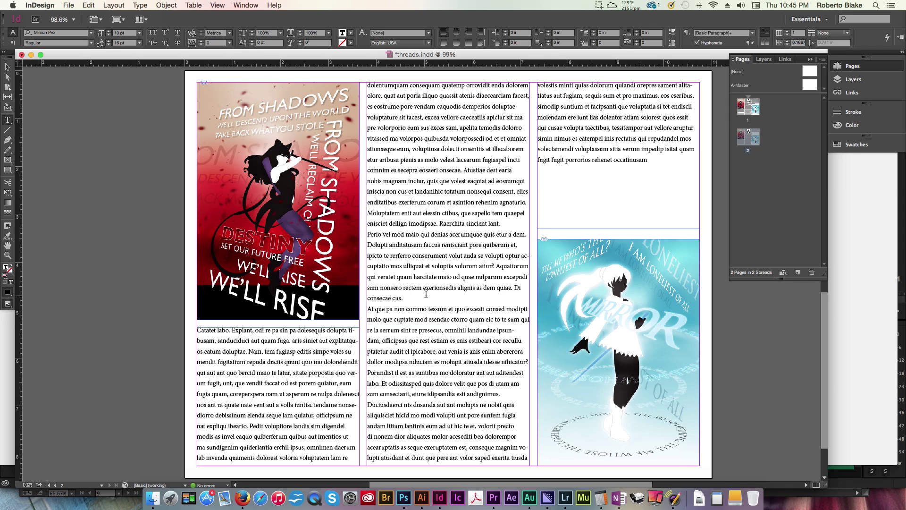
Step: Insert paragraph breaks after 'consecae cus.', before 'Atustiae' and before 'Nam, tem fugiasp' with a blank line
key(Return)
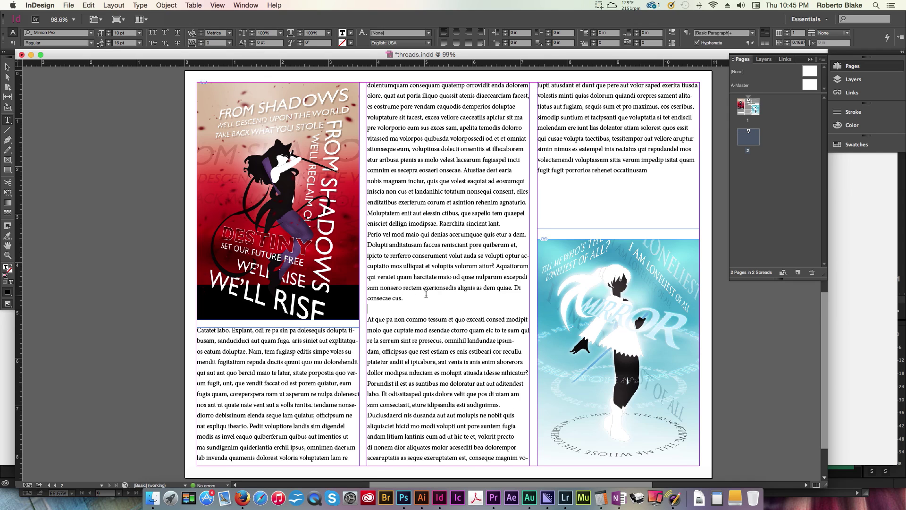
click(465, 171)
key(Return)
key(Return)
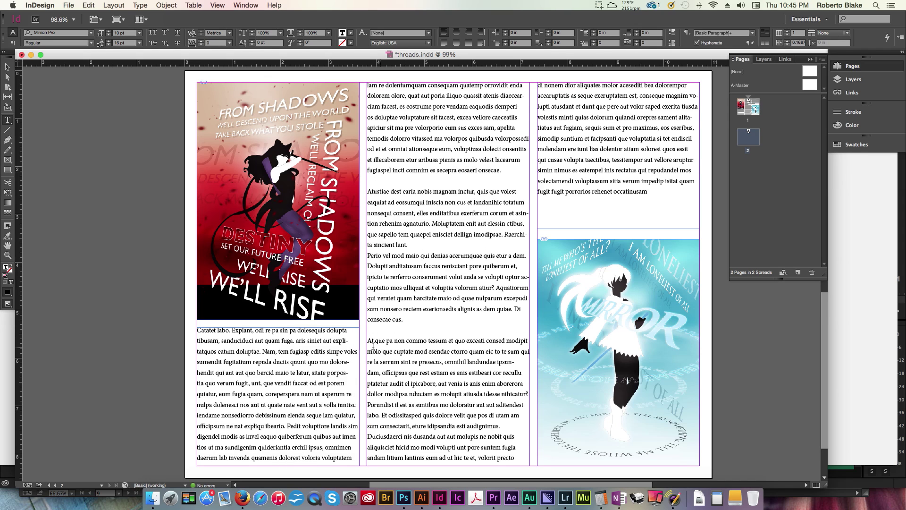
click(273, 349)
key(Return)
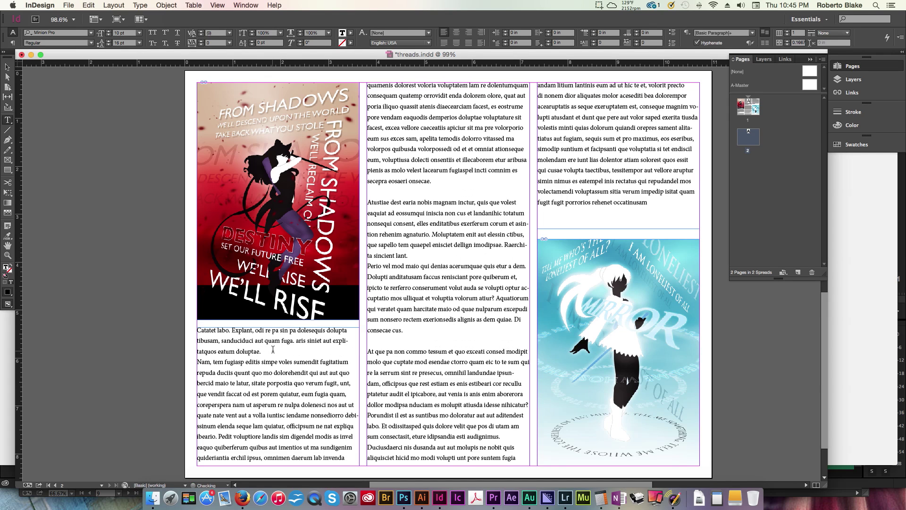
key(Return)
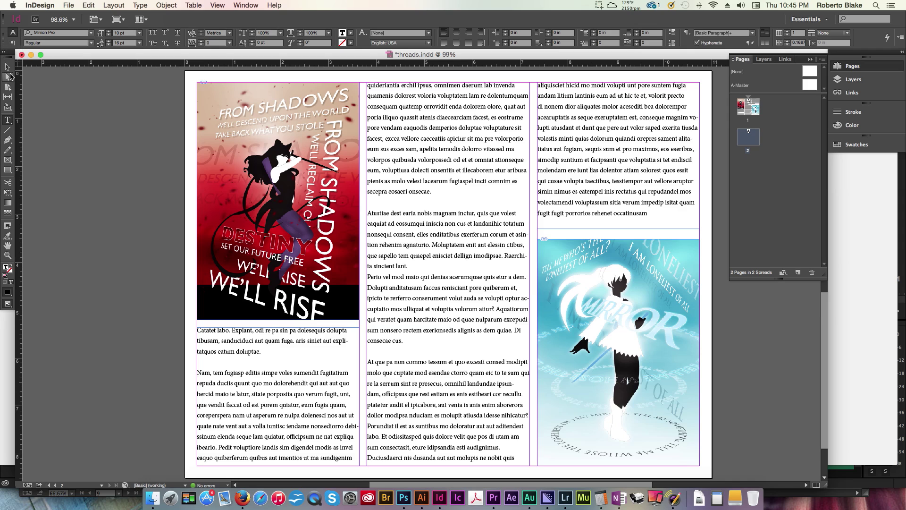
click(9, 76)
click(92, 131)
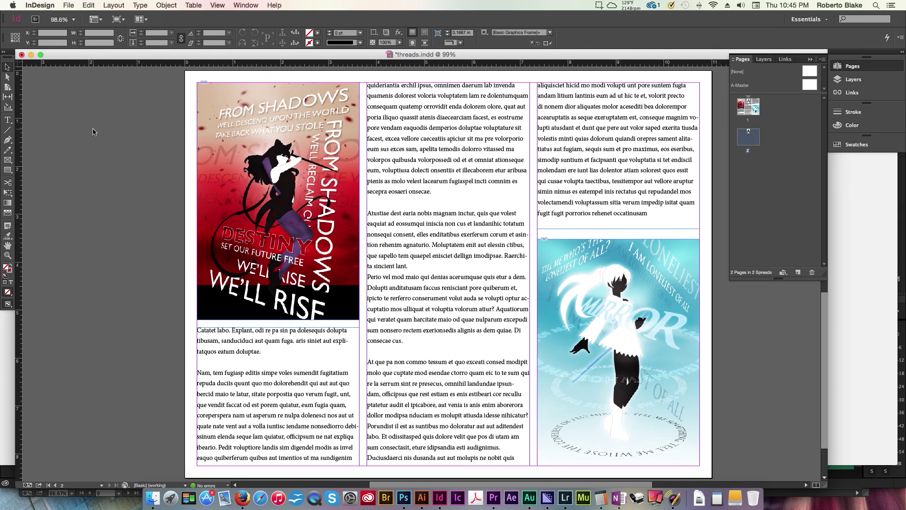